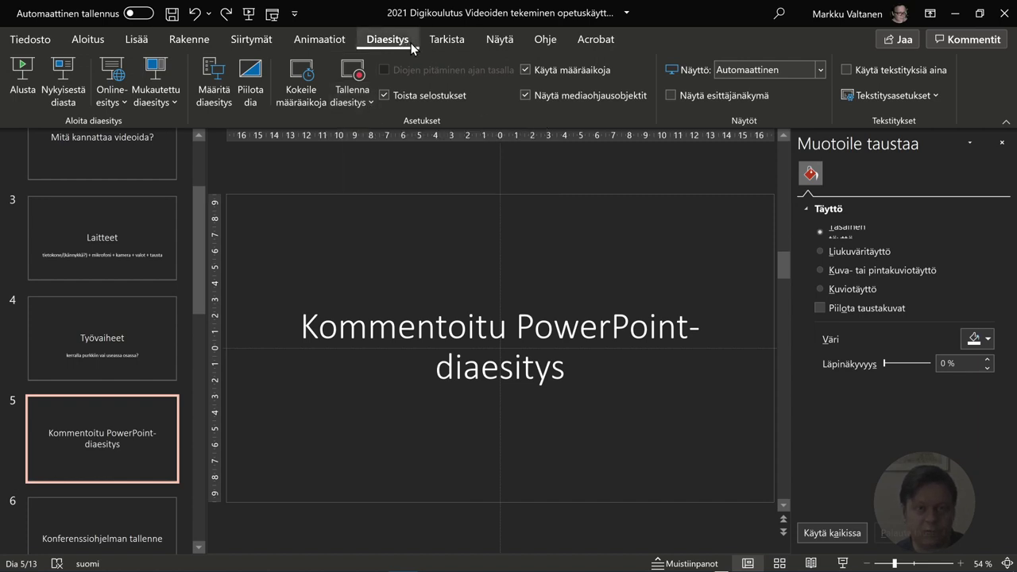
# - Start a slide show recording from the current slide, slide 5
pyautogui.click(369, 101)
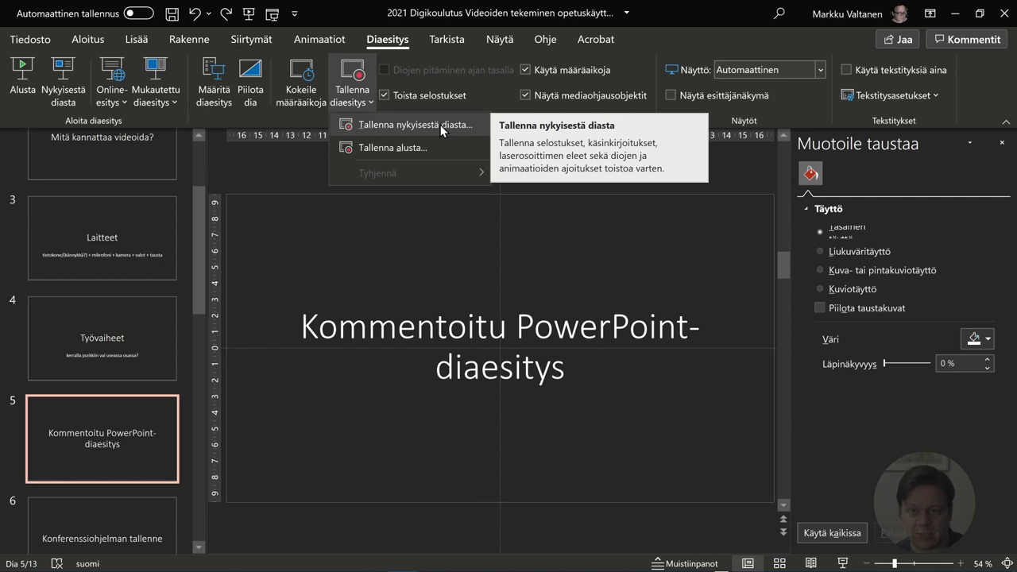
pyautogui.click(440, 125)
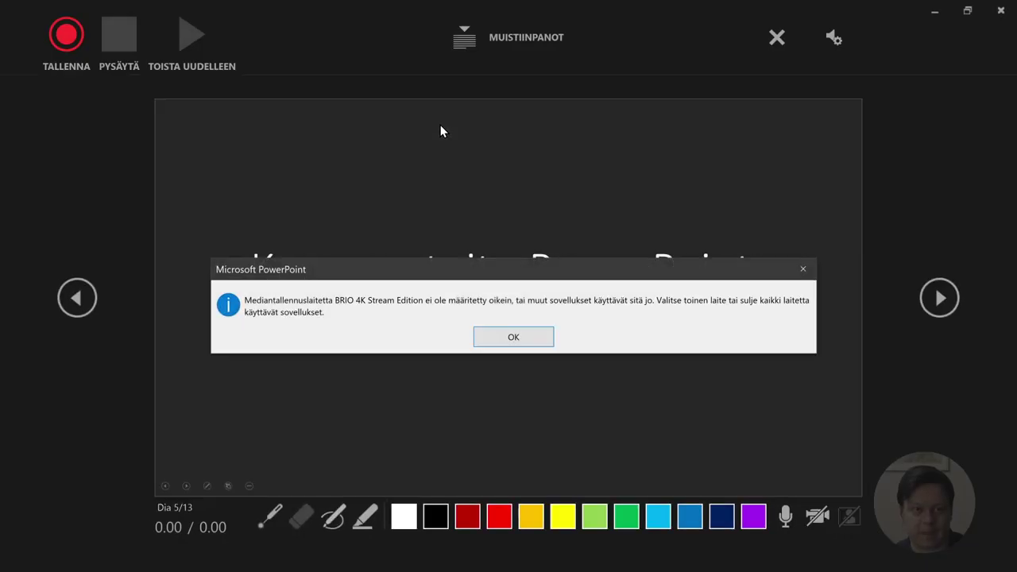
# - Dismiss the BRIO 4K Stream Edition camera error so the recorder shows a live preview
pyautogui.click(522, 340)
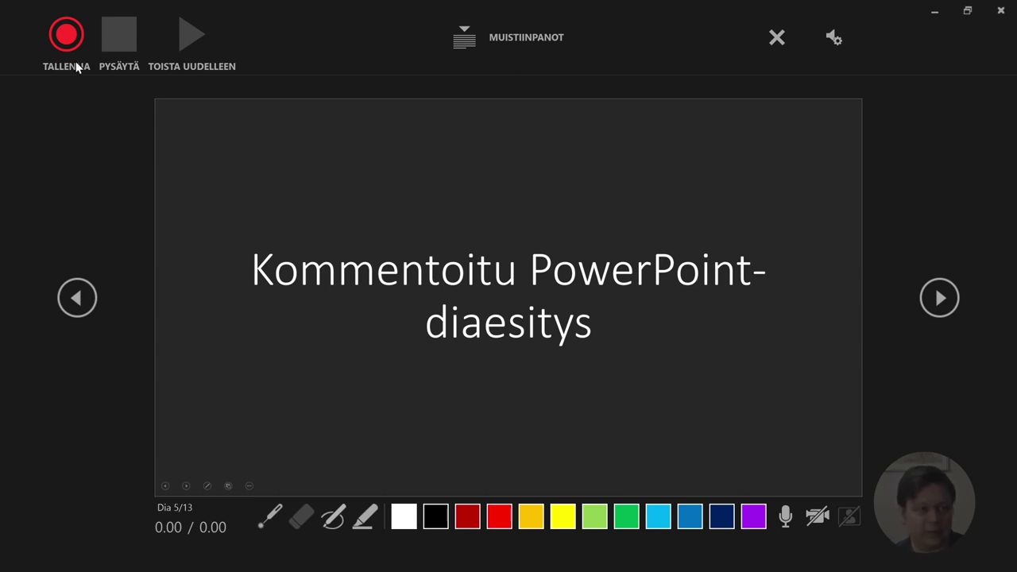
# - Begin recording slide 5, point with the laser, and underline the first title line in red pen
pyautogui.click(57, 38)
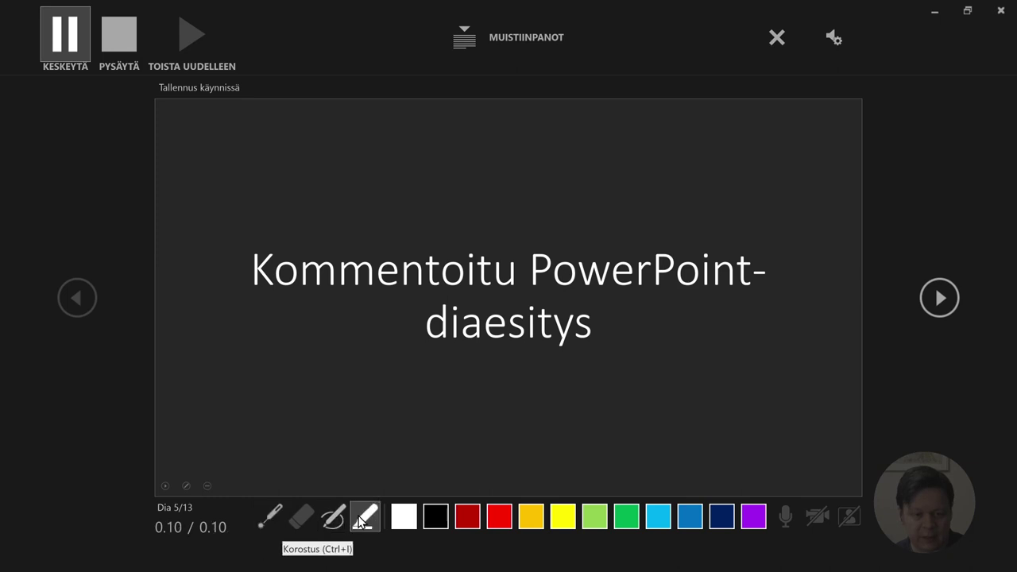
pyautogui.click(269, 516)
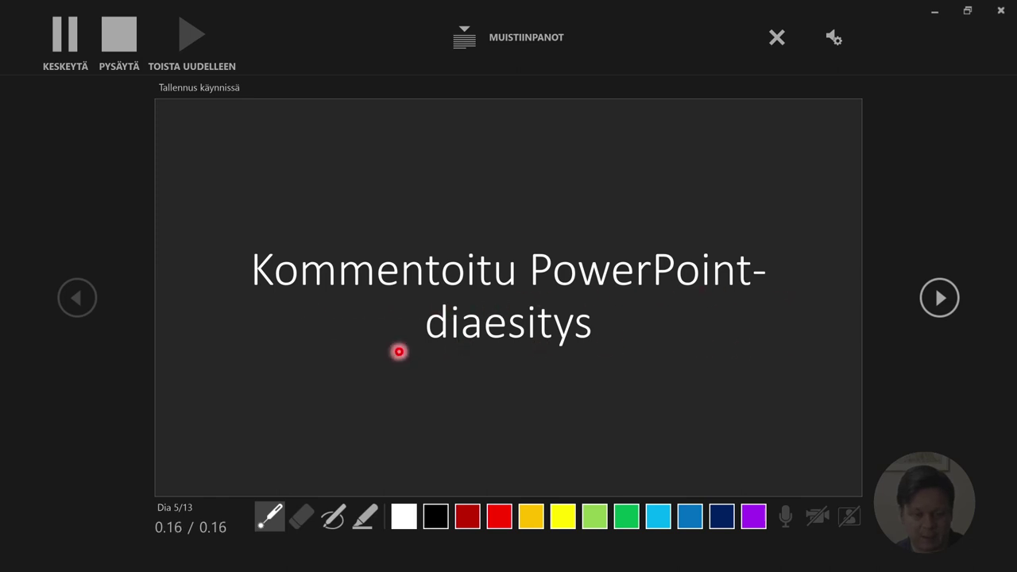
pyautogui.click(333, 516)
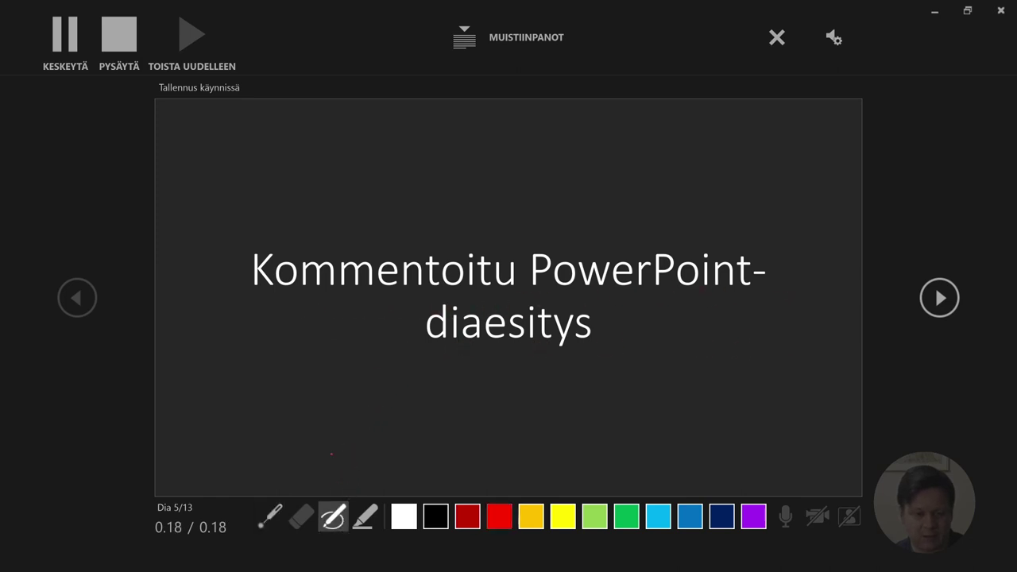
pyautogui.moveTo(252, 309); pyautogui.dragTo(650, 292)
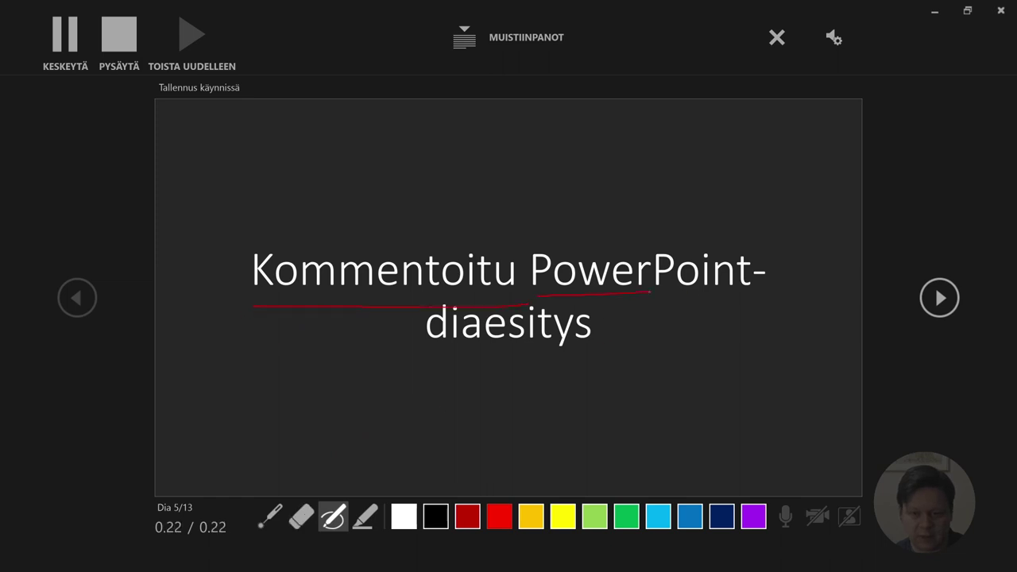
# - Underline 'diaesitys' in blue pen and highlight 'PowerPoint' in yellow
pyautogui.click(690, 517)
pyautogui.moveTo(424, 350); pyautogui.dragTo(625, 349)
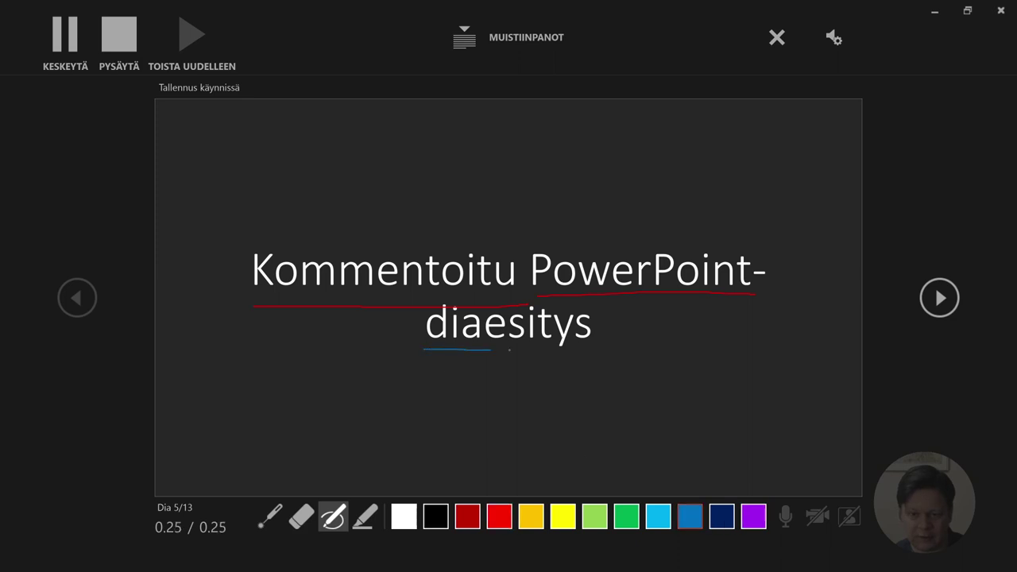
pyautogui.click(365, 516)
pyautogui.moveTo(534, 260); pyautogui.dragTo(747, 260)
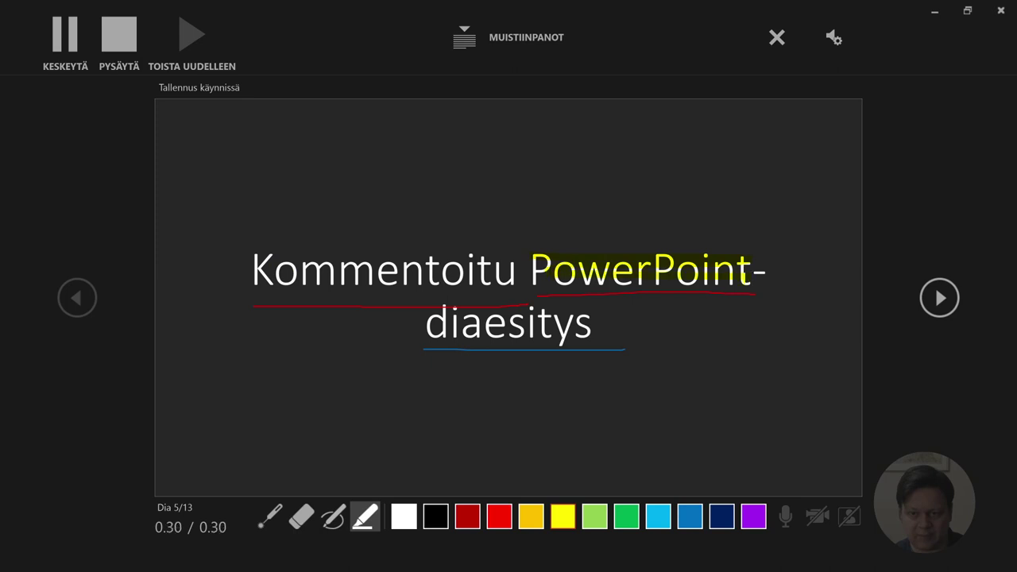
pyautogui.moveTo(563, 272); pyautogui.dragTo(534, 274)
# - Advance to slide 6 and stop recording at 0.47 total
pyautogui.click(940, 299)
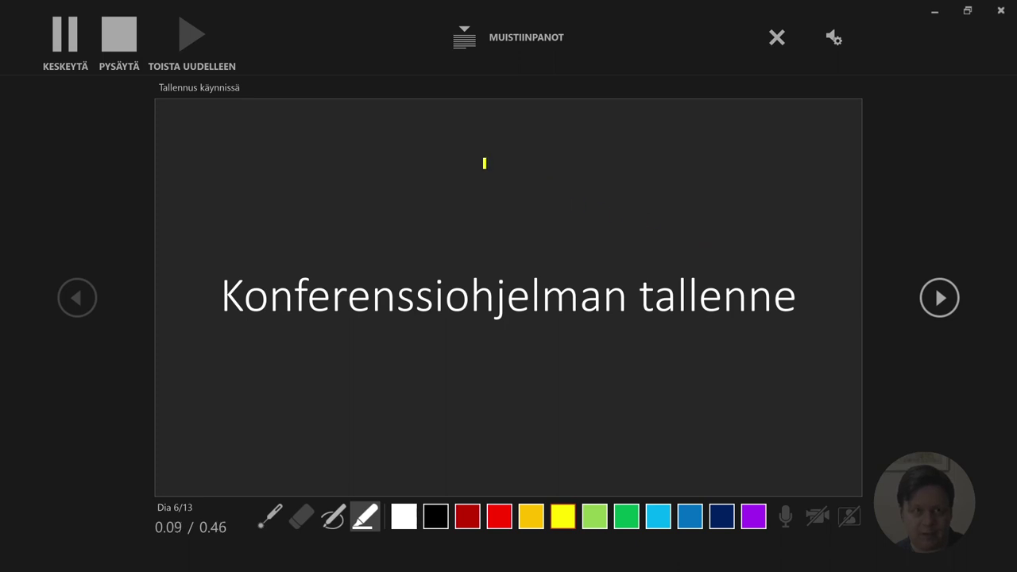
pyautogui.click(111, 38)
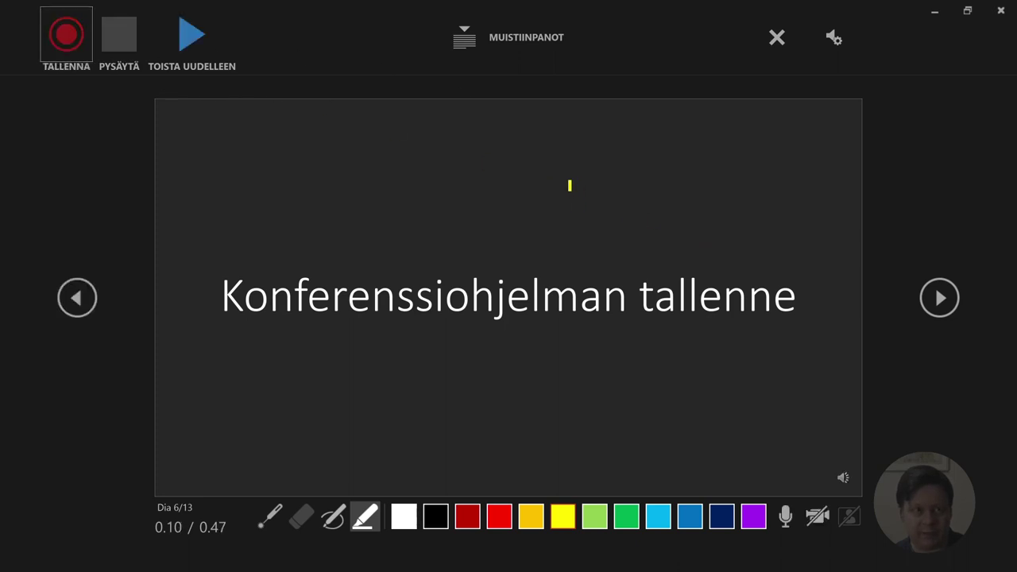
# - Exit the recorder and view slide 5 with its recorded ink, highlight and audio clip
pyautogui.click(1000, 11)
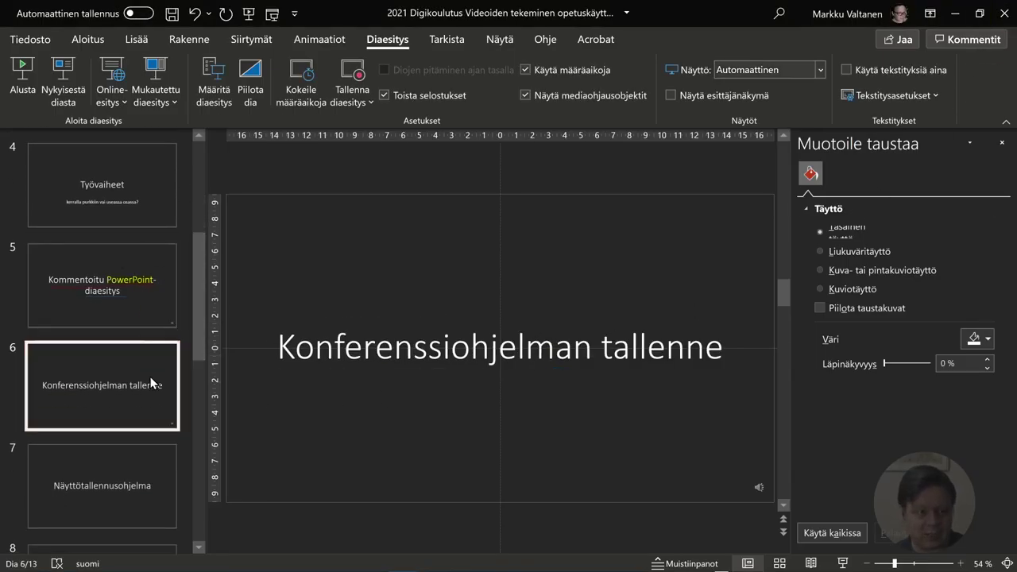
pyautogui.moveTo(760, 486)
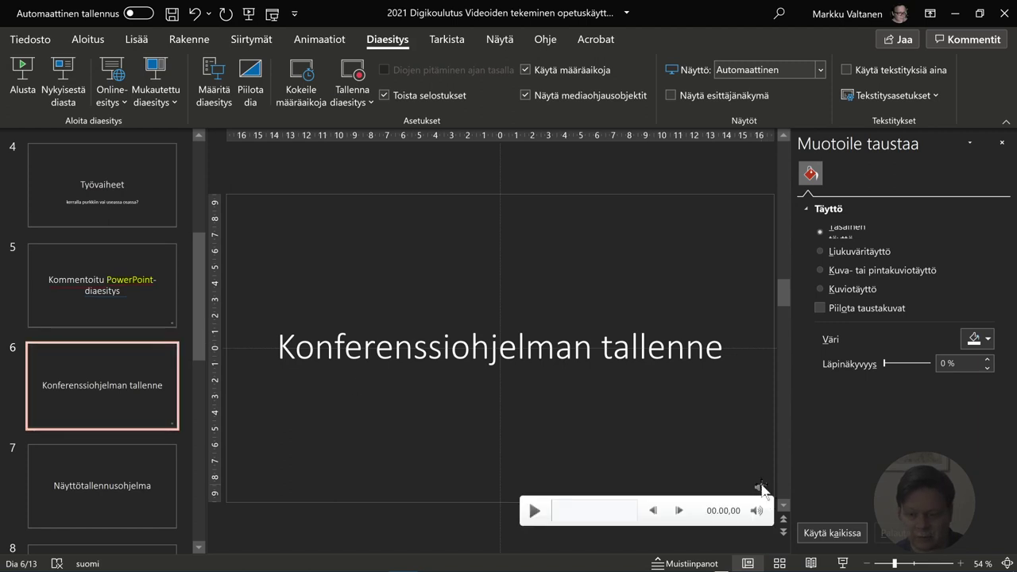
pyautogui.moveTo(758, 508)
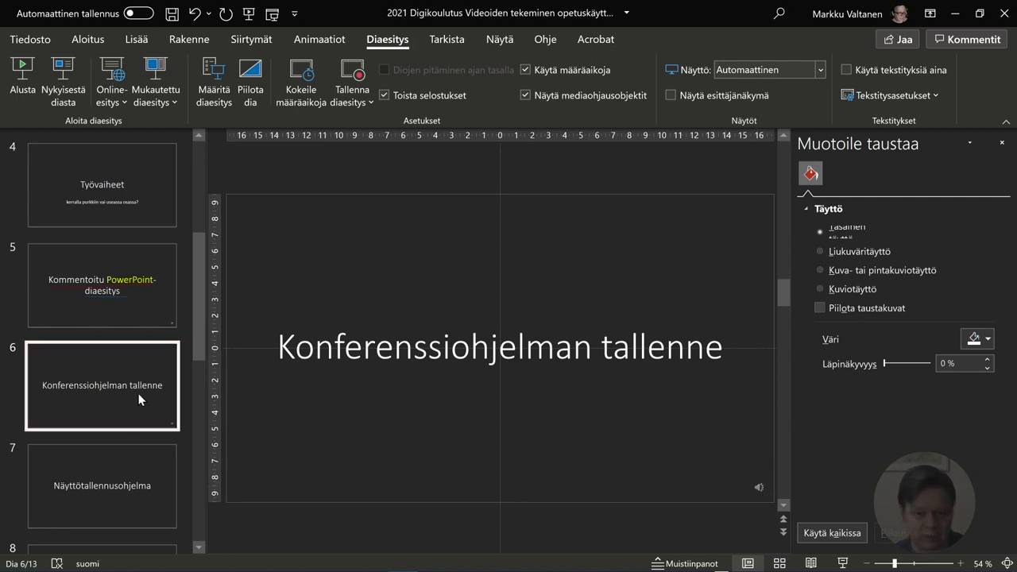
pyautogui.click(128, 298)
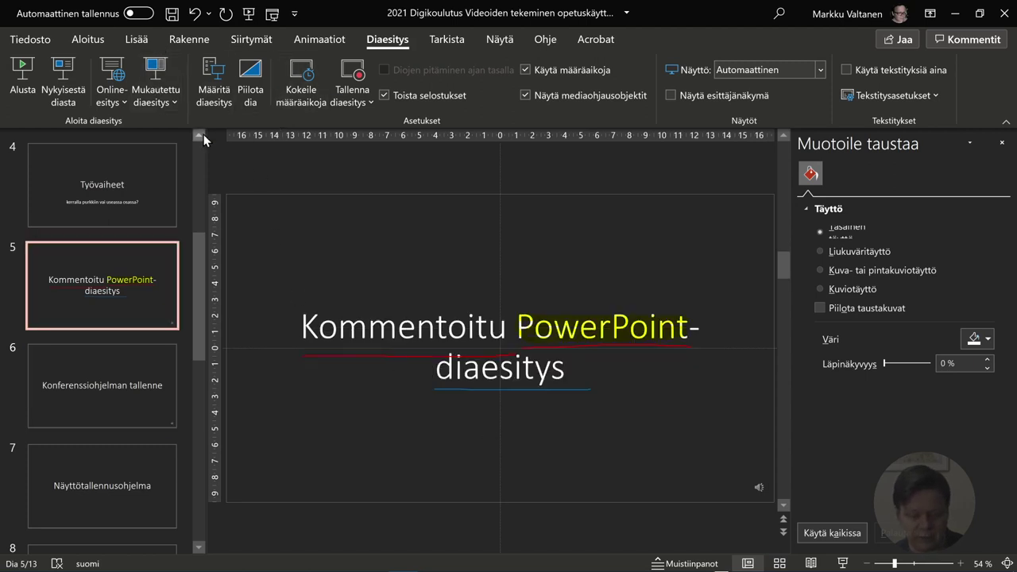
pyautogui.click(845, 563)
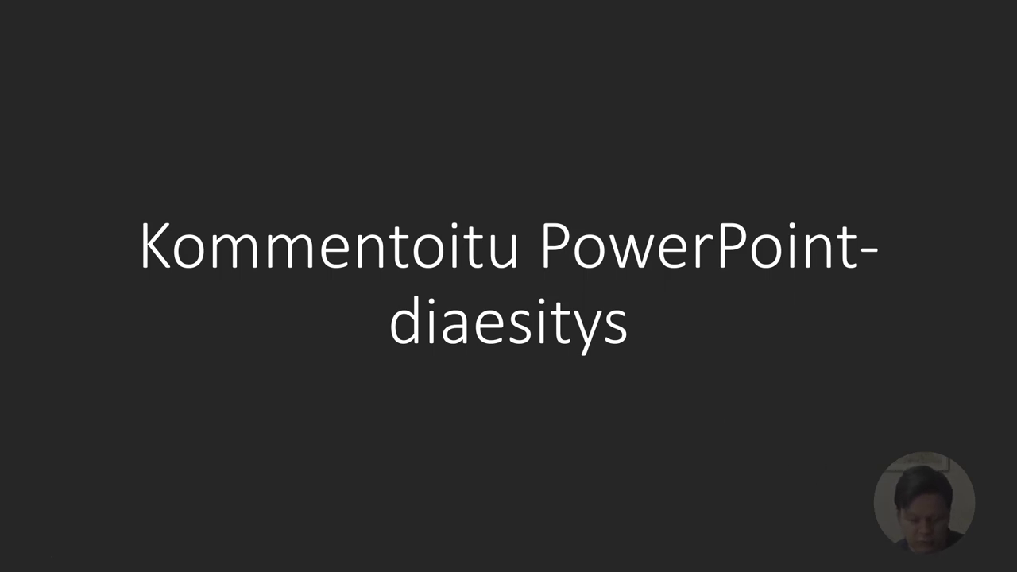
pyautogui.press('XF86AudioLowerVolume')
pyautogui.press('XF86AudioLowerVolume')
pyautogui.press('XF86AudioLowerVolume')
pyautogui.press('XF86AudioLowerVolume')
pyautogui.press('XF86AudioLowerVolume')
pyautogui.press('XF86AudioLowerVolume')
pyautogui.press('XF86AudioLowerVolume')
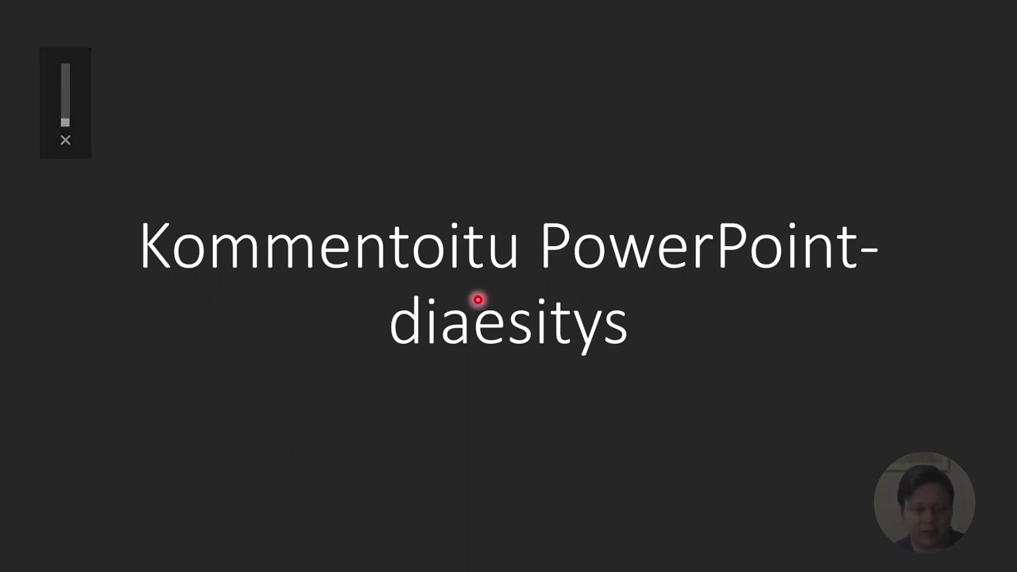
pyautogui.press('Escape')
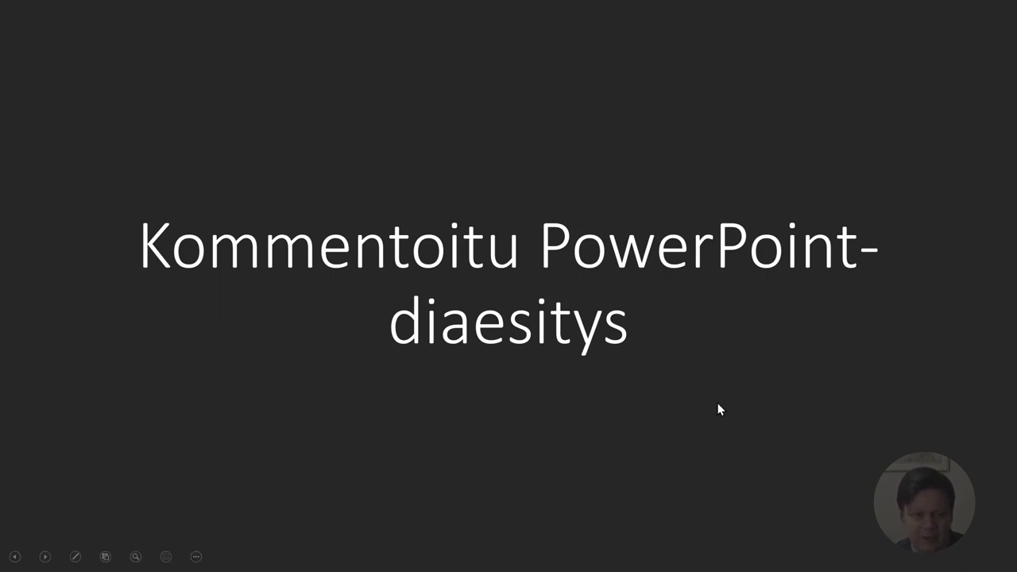
pyautogui.hotkey('ctrl', 'p')
pyautogui.moveTo(142, 300)
pyautogui.mouseDown()
pyautogui.moveTo(540, 299)
pyautogui.moveTo(863, 281)
pyautogui.mouseUp()
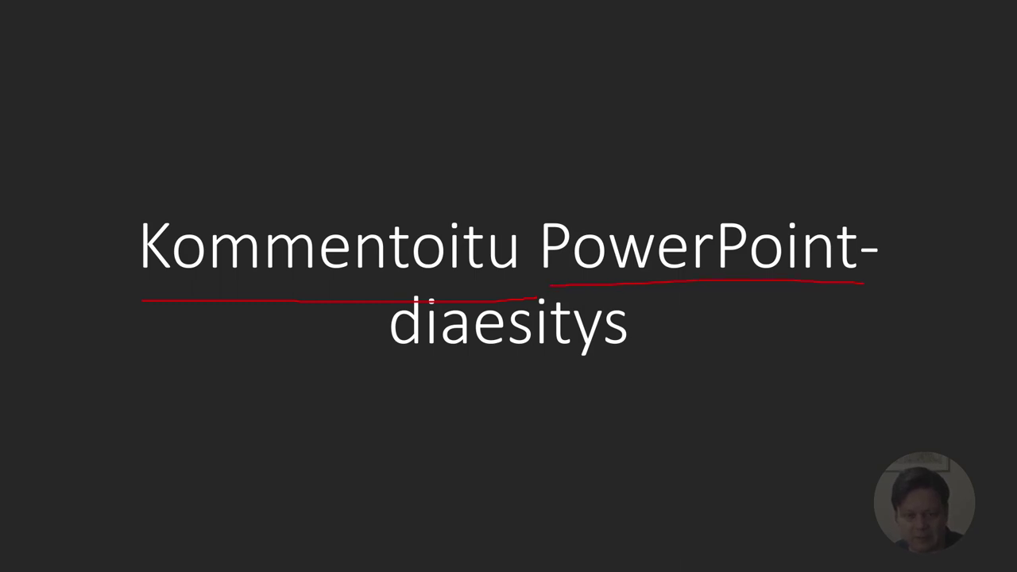
pyautogui.moveTo(389, 364); pyautogui.dragTo(676, 361)
pyautogui.press('Escape')
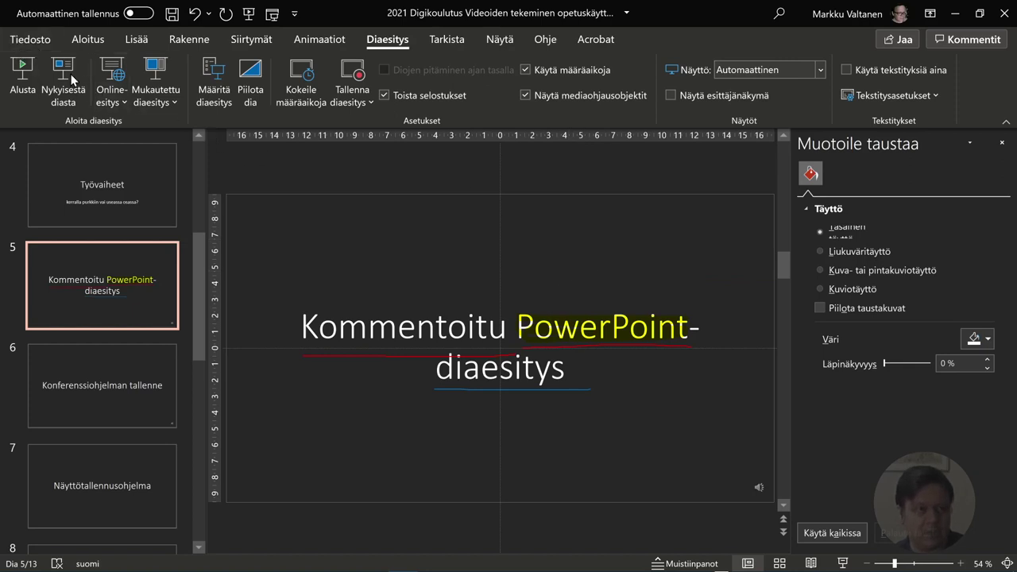
# - Show the File > Export > Create a Video options: Full HD (1080p), recorded timings and narrations
pyautogui.click(31, 41)
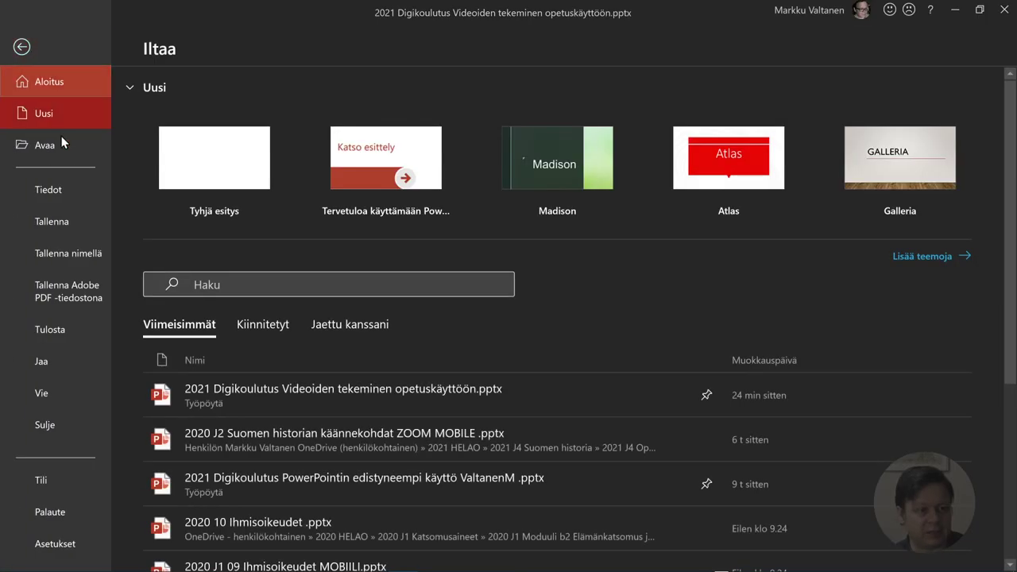
pyautogui.click(71, 399)
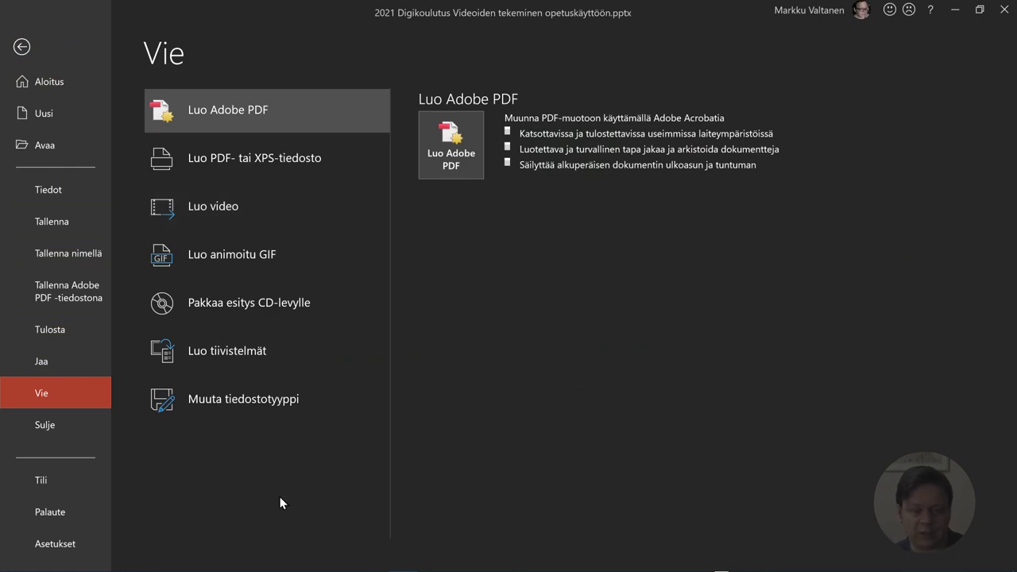
pyautogui.click(282, 206)
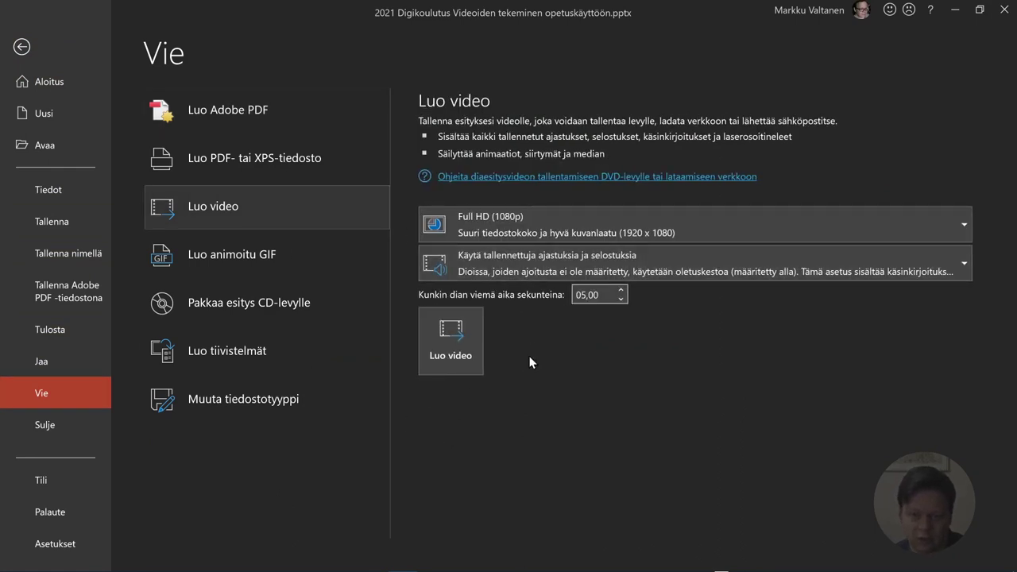